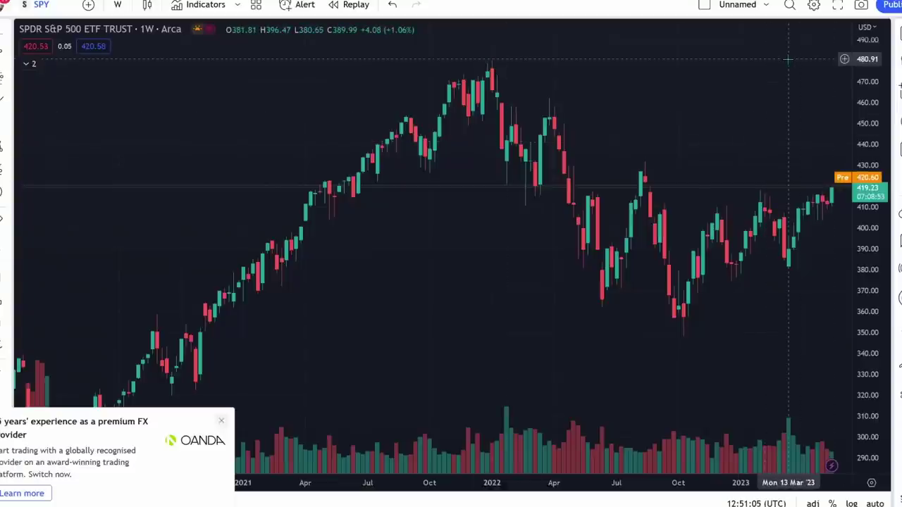
- Dismiss the advertisements and examine SPY's daily price history from 2021 into 2022
click(221, 421)
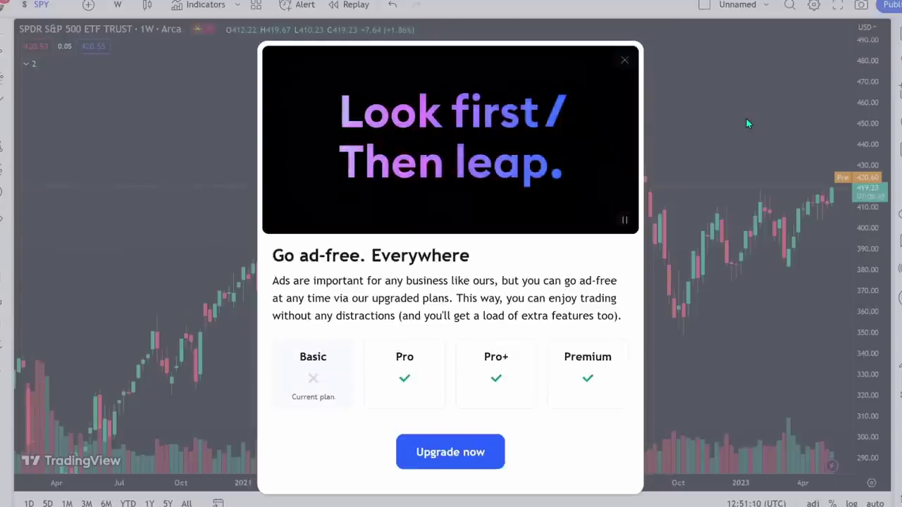
click(624, 63)
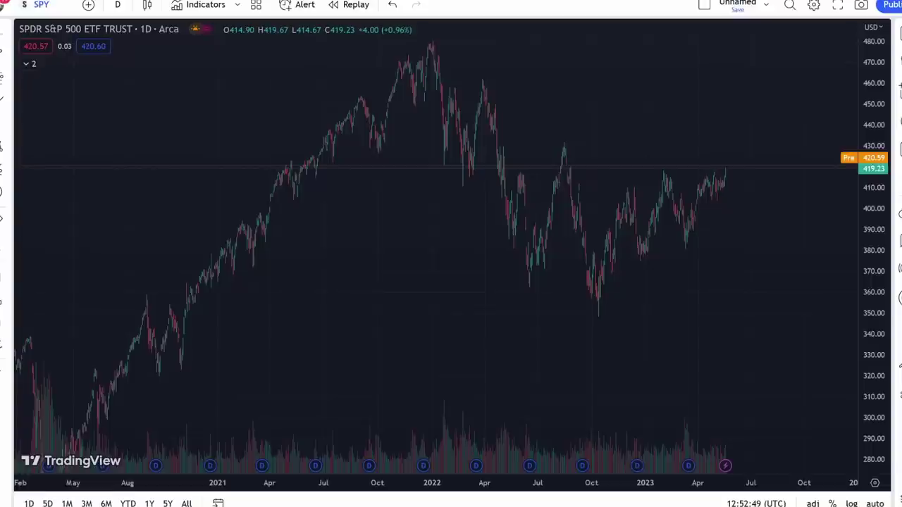
scroll(628, 260, up, 5)
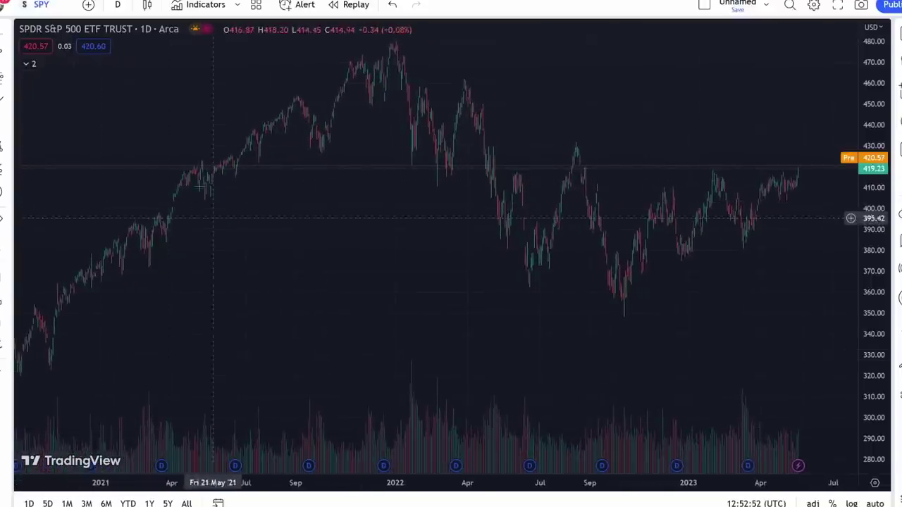
drag(148, 222, 151, 244)
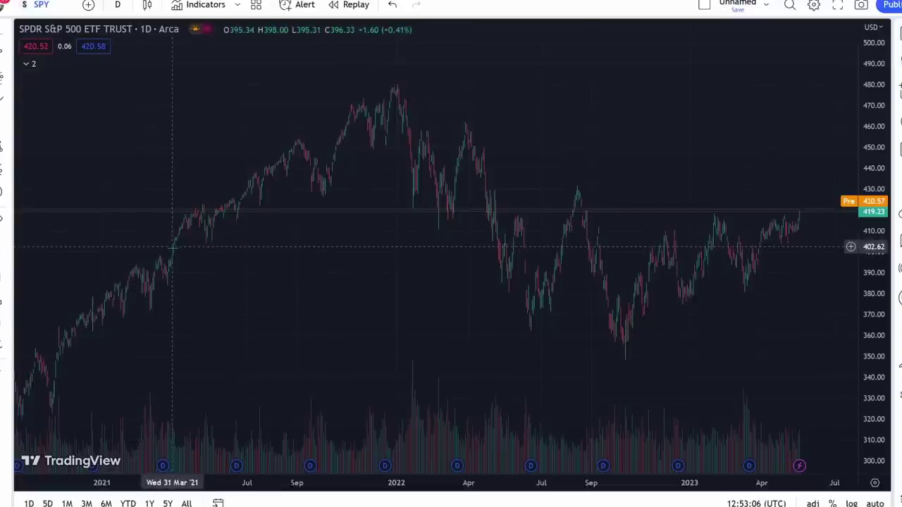
scroll(190, 181, up, 5)
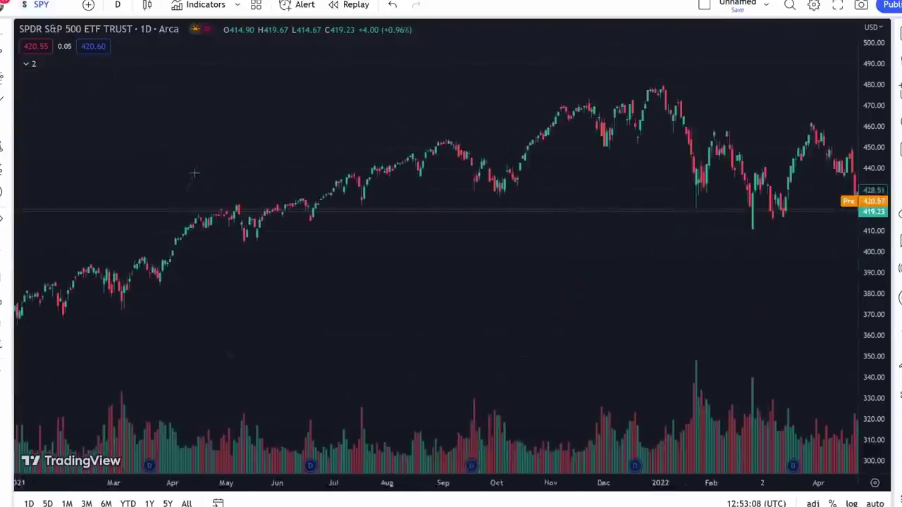
drag(877, 257, 877, 226)
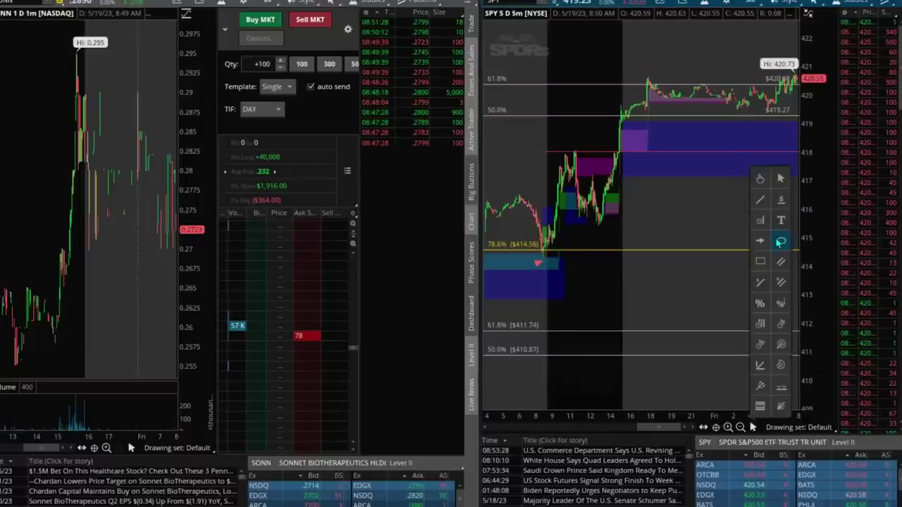
- Set the upper price level on the SPY 5-minute chart to 422.74, coloured yellow with its price shown on the right
drag(814, 127, 813, 157)
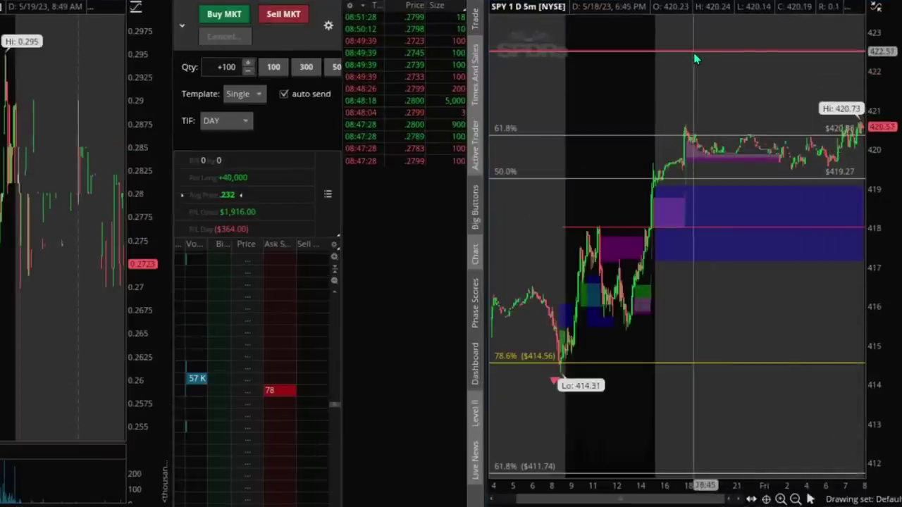
double_click(692, 50)
click(333, 261)
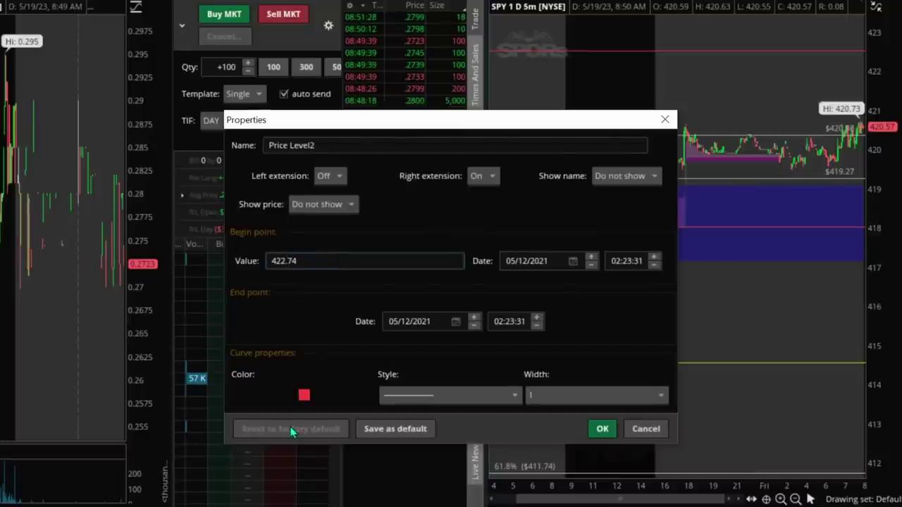
click(303, 396)
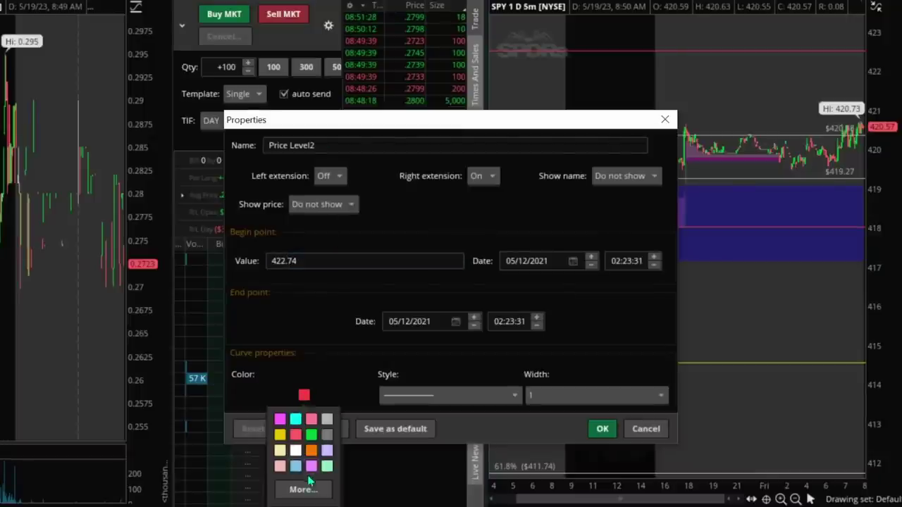
click(279, 435)
click(331, 206)
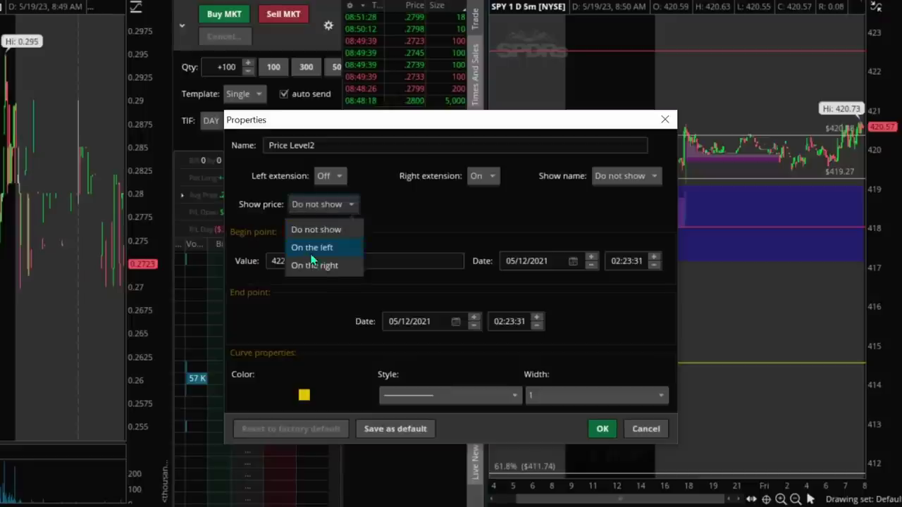
click(328, 265)
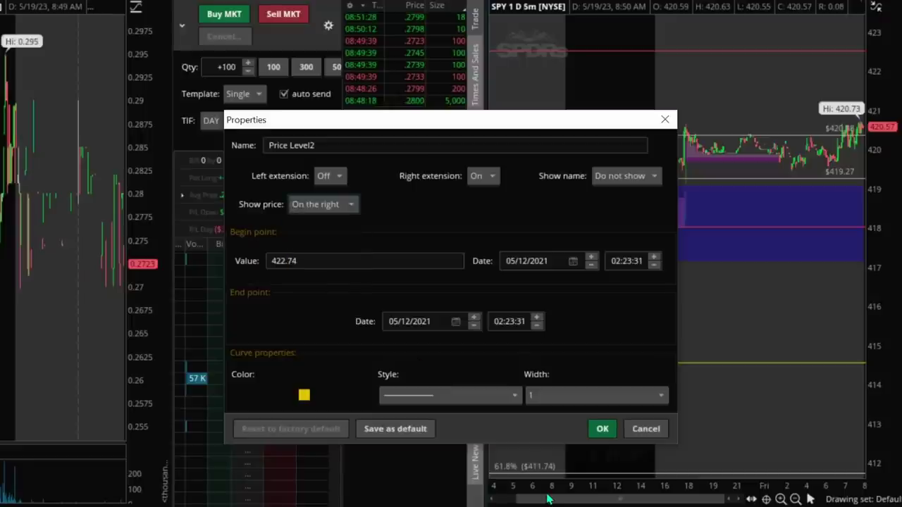
click(602, 429)
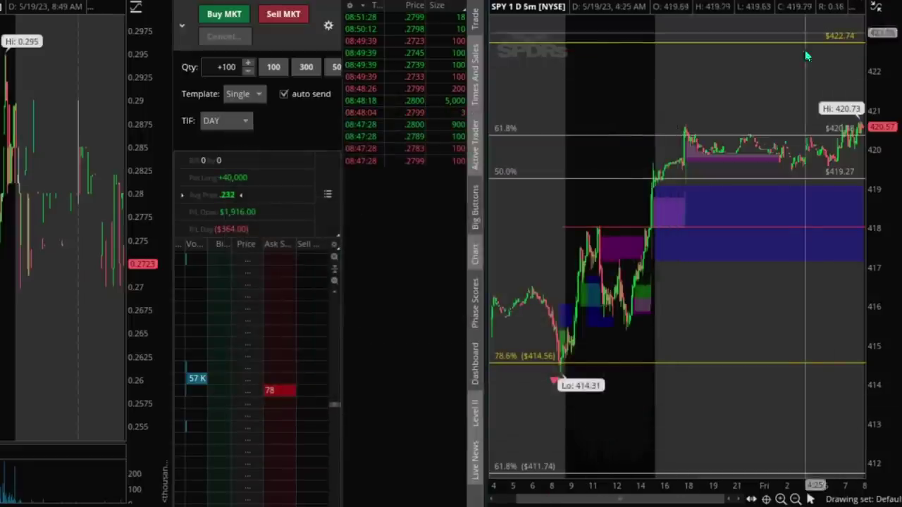
drag(877, 69, 876, 83)
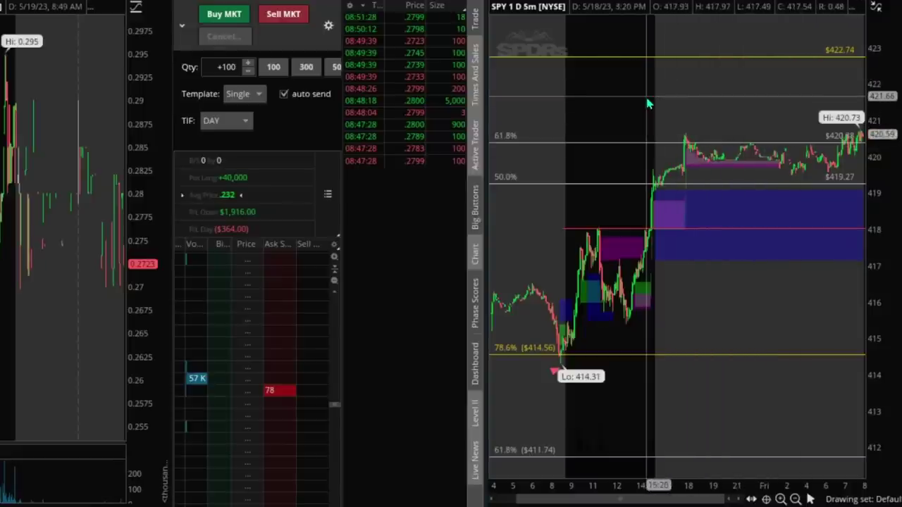
drag(874, 86, 872, 117)
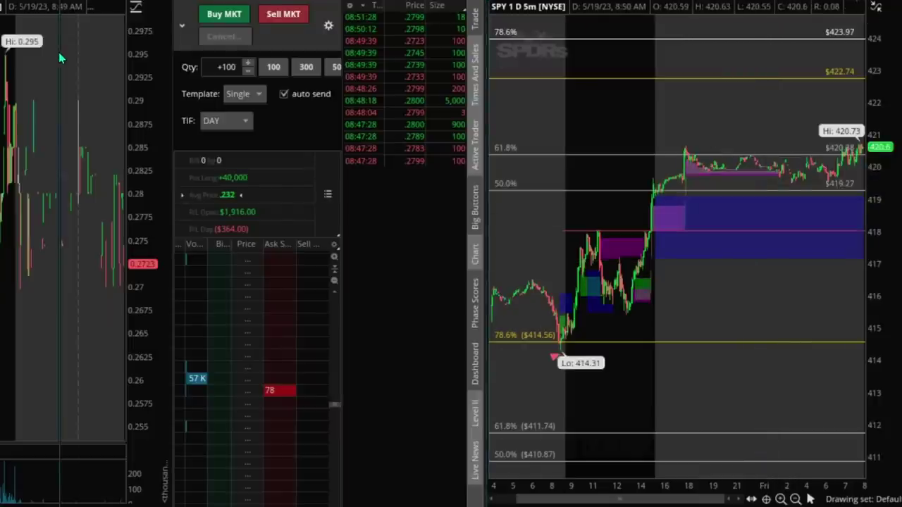
- Switch to TradingView and examine SPY's daily price action from mid-2021 through early 2023
click(489, 19)
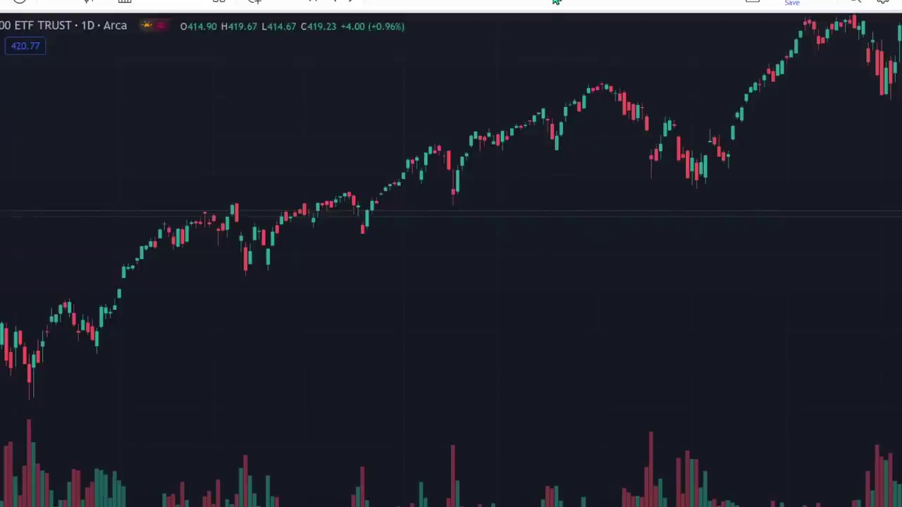
drag(650, 266, 383, 368)
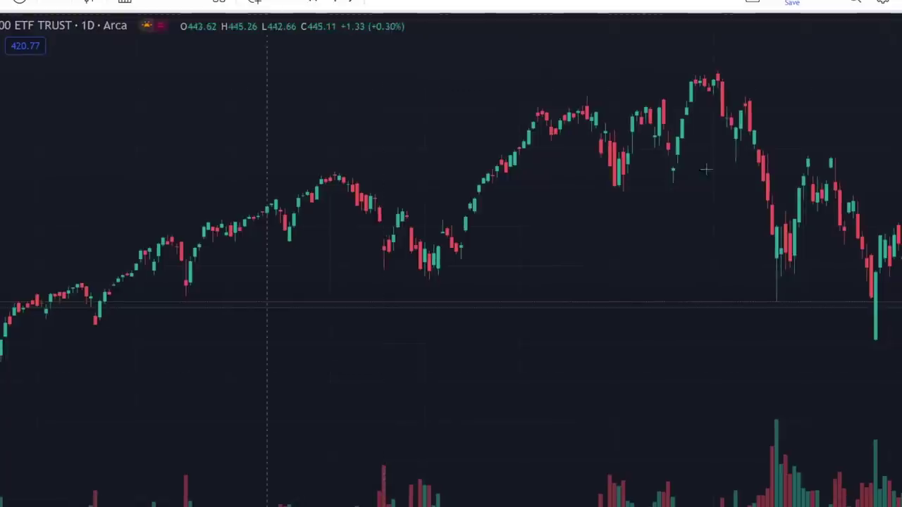
drag(644, 366, 177, 287)
drag(476, 343, 218, 342)
drag(791, 367, 374, 328)
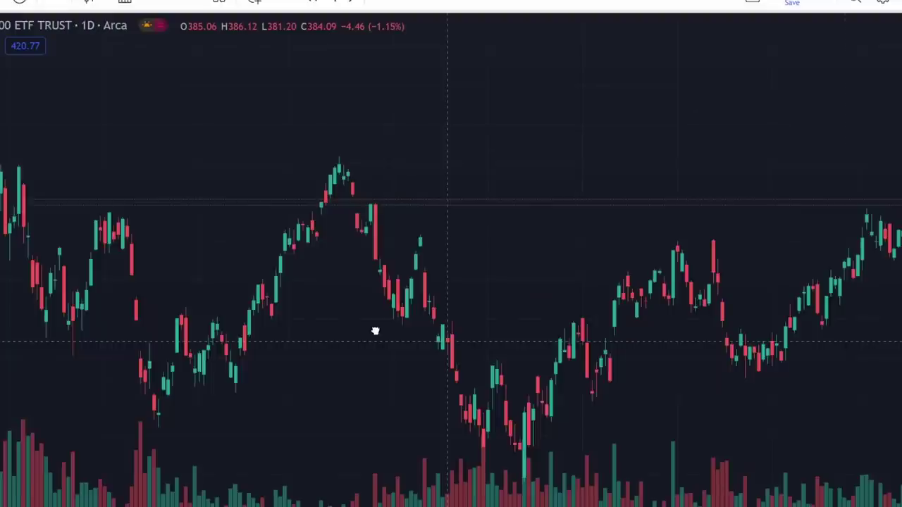
drag(858, 389, 673, 388)
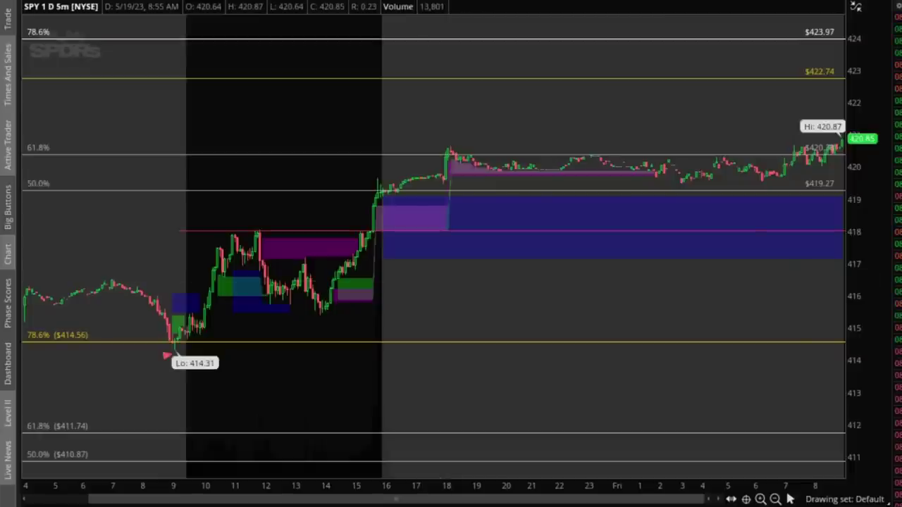
- Switch to thinkorswim and set the price level above $423.97 to 424.95, coloured yellow with its price shown on the left
double_click(533, 44)
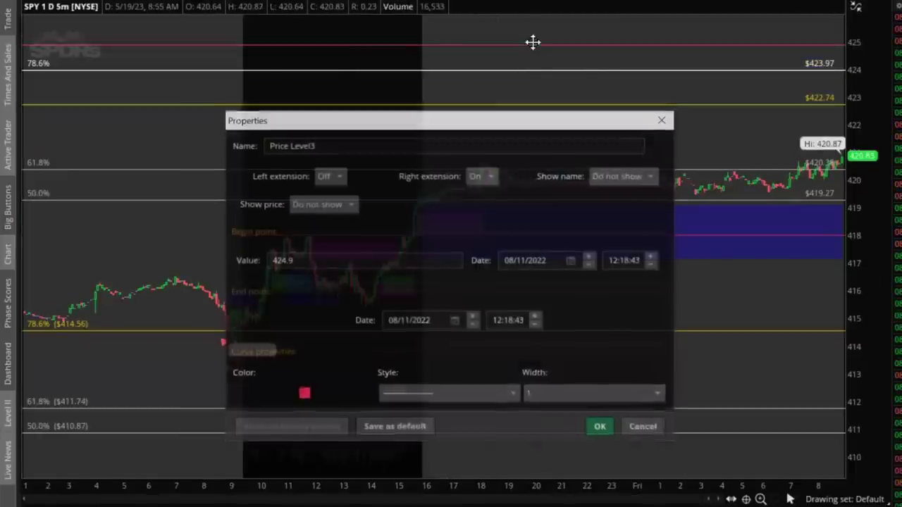
click(310, 260)
text(5)
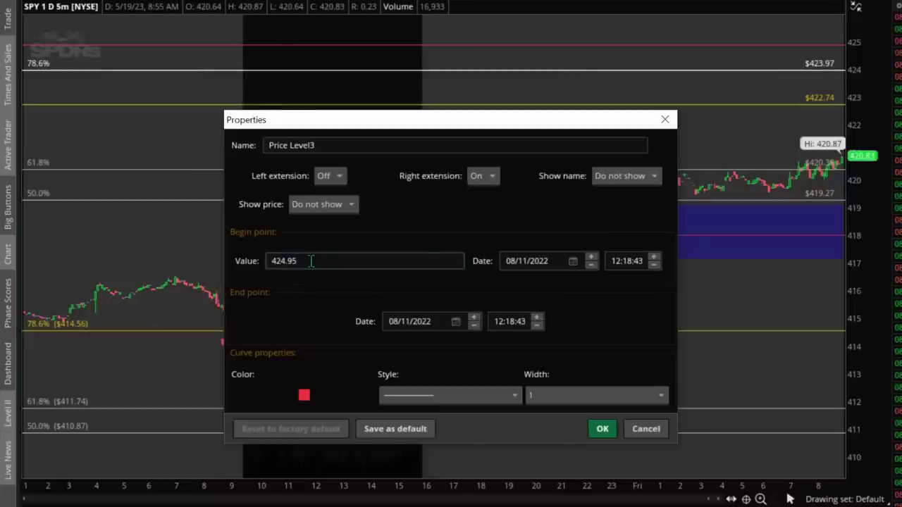
click(304, 395)
click(281, 442)
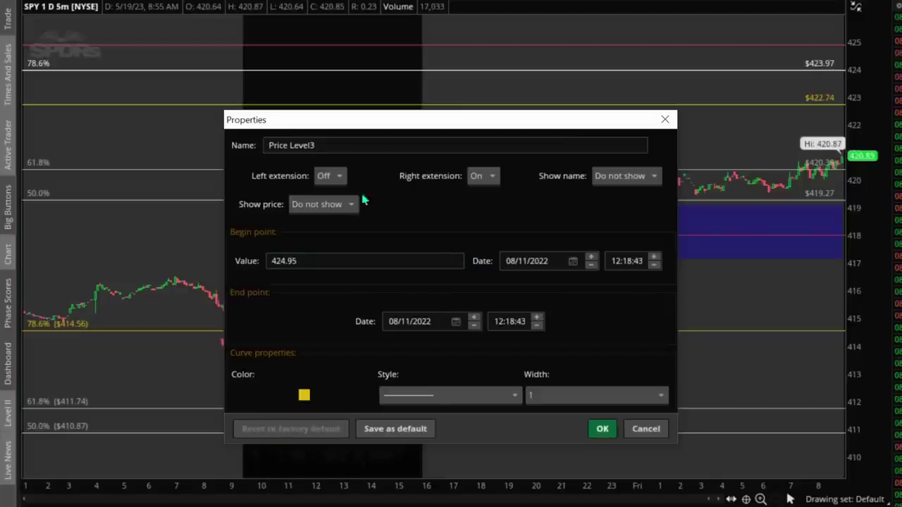
click(343, 209)
click(314, 264)
click(326, 204)
click(326, 247)
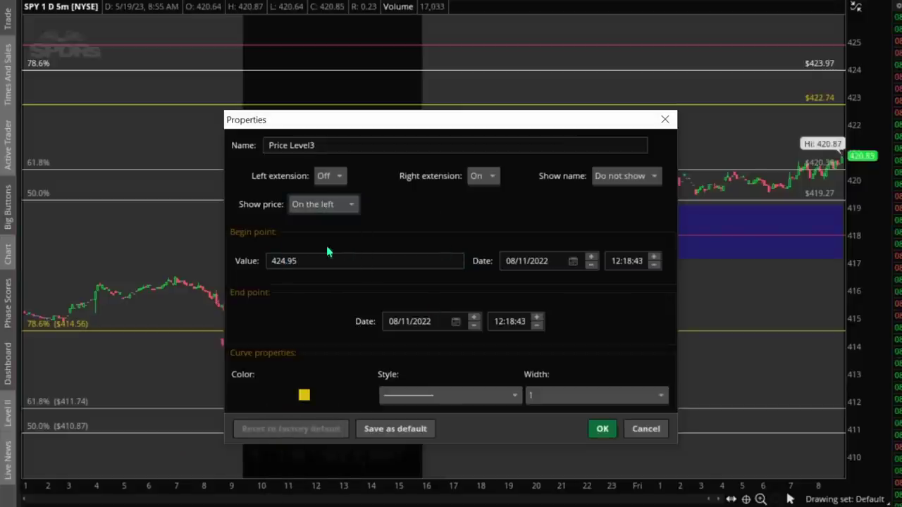
click(600, 429)
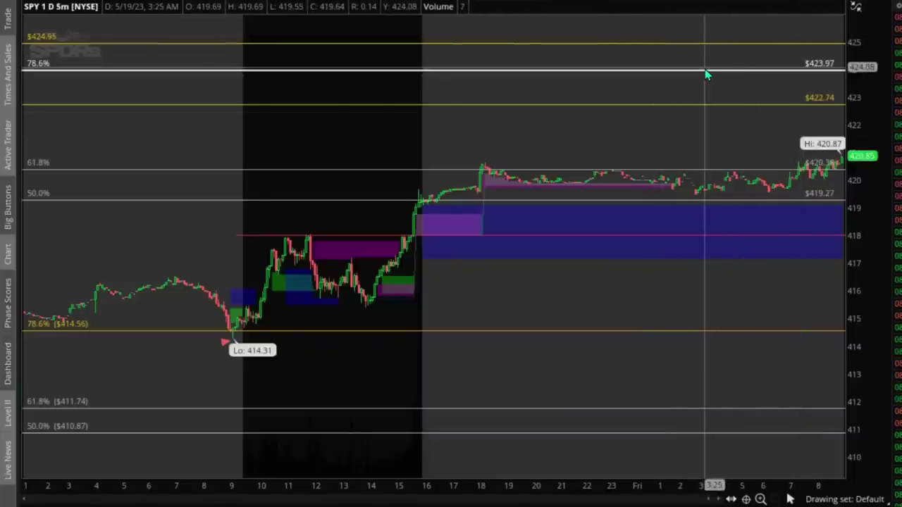
- Show the price of the 422.74 level on the left
double_click(767, 103)
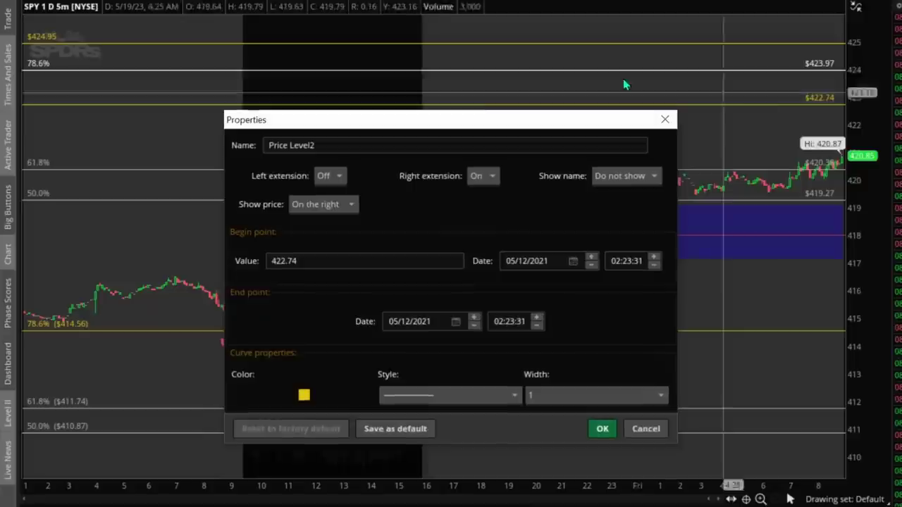
click(329, 204)
click(318, 249)
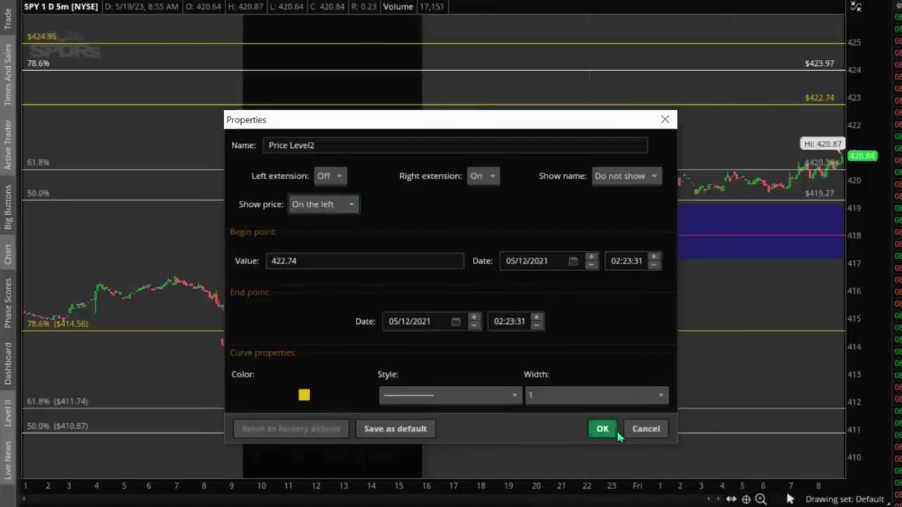
click(600, 429)
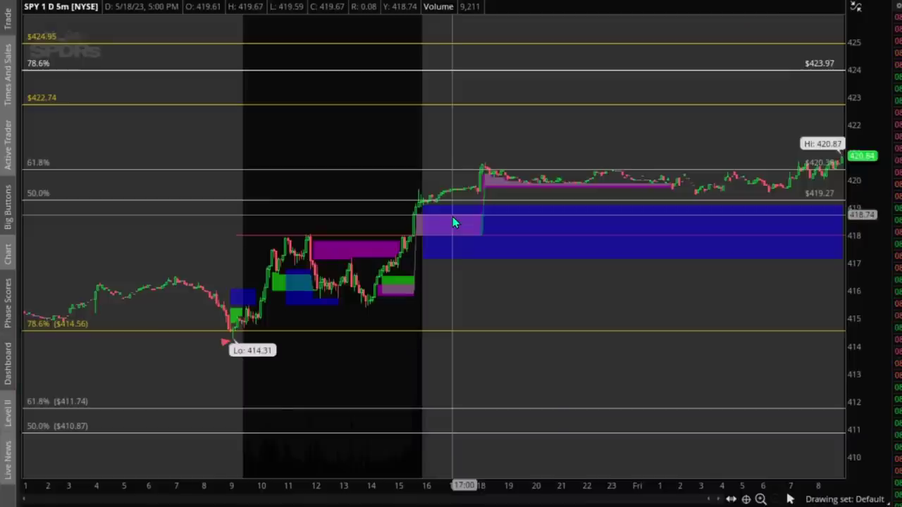
- Examine SPY's 5-minute candles around the red 418 level on the morning of 5/18/23
drag(336, 272, 239, 232)
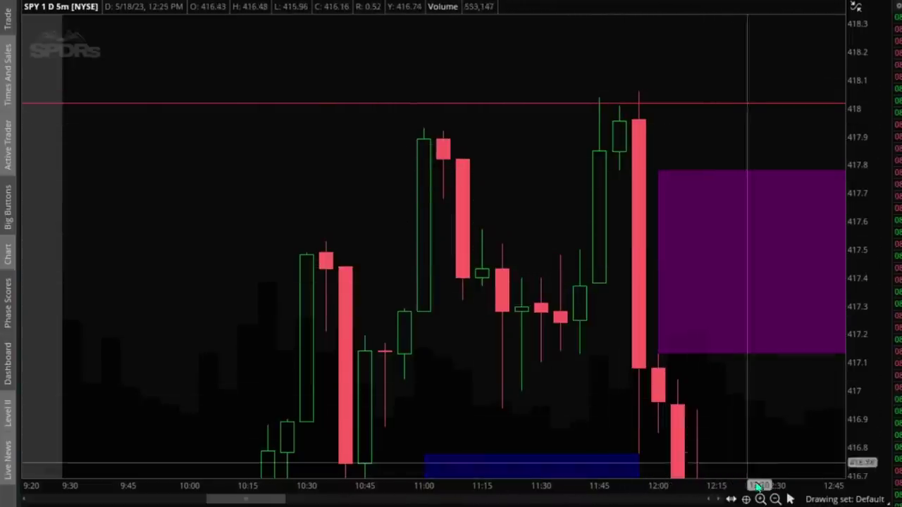
click(775, 499)
click(774, 499)
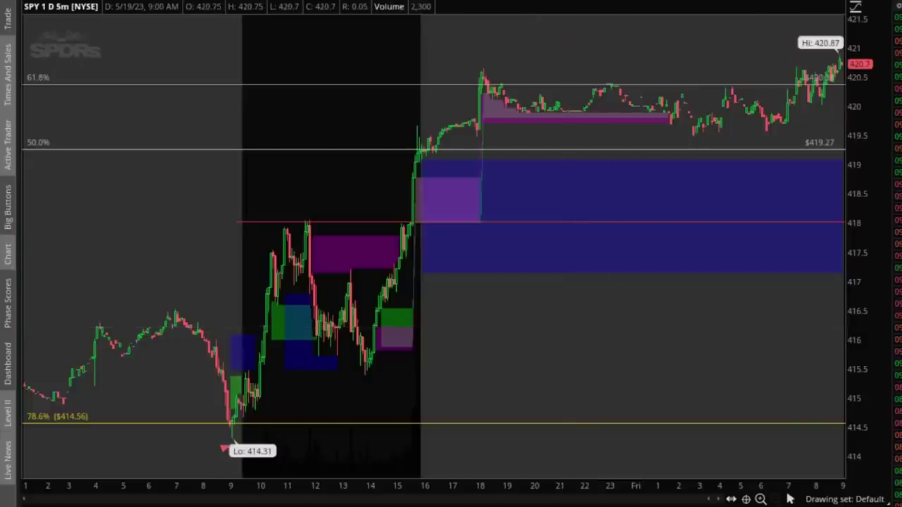
drag(851, 173, 850, 197)
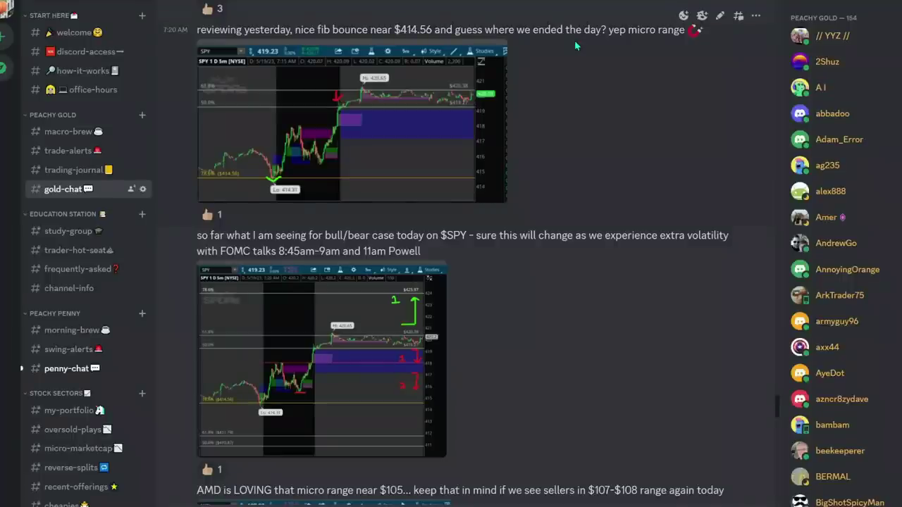
- Enlarge the SPY review chart and the bull/bear case chart posted in Discord's gold-chat channel
click(369, 130)
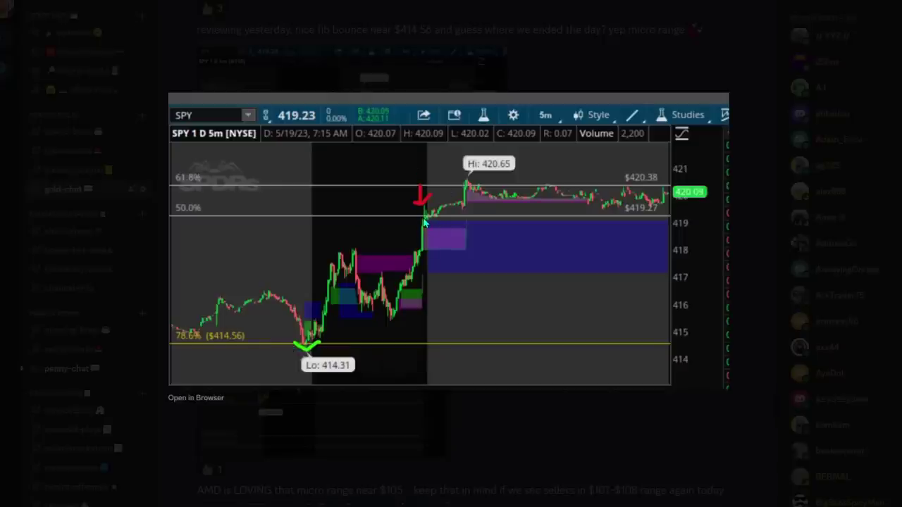
click(553, 451)
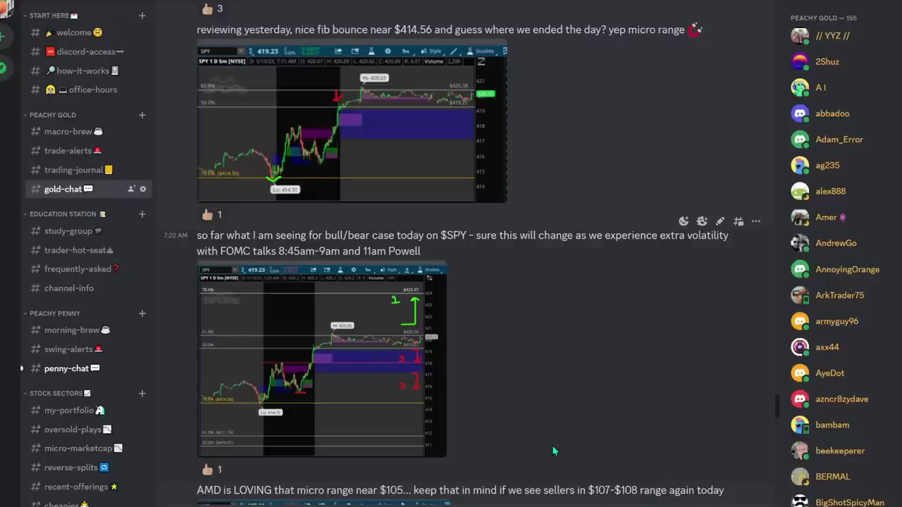
click(397, 388)
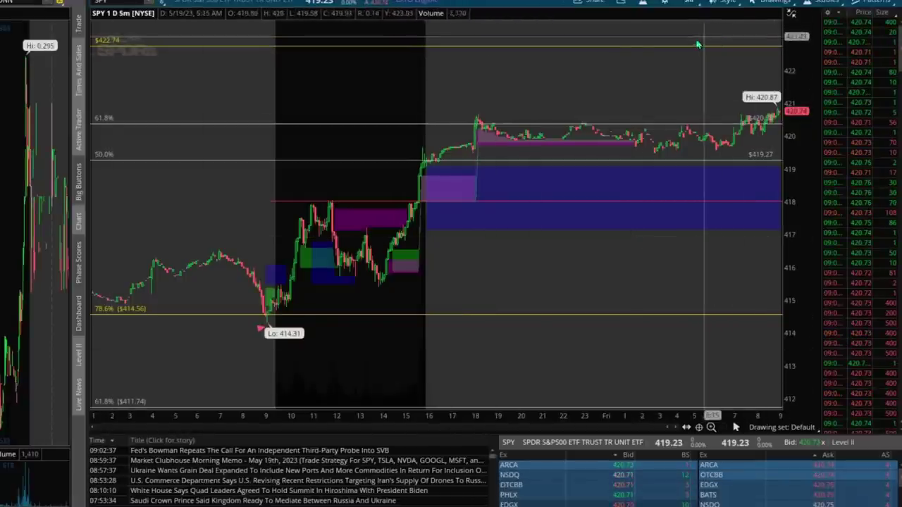
- Draw a trendline on SPY's 5-minute chart from the 5/18/23 9:00 low at about 414.24 up to about 419.49 at the latest candle
mouse_move(426, 506)
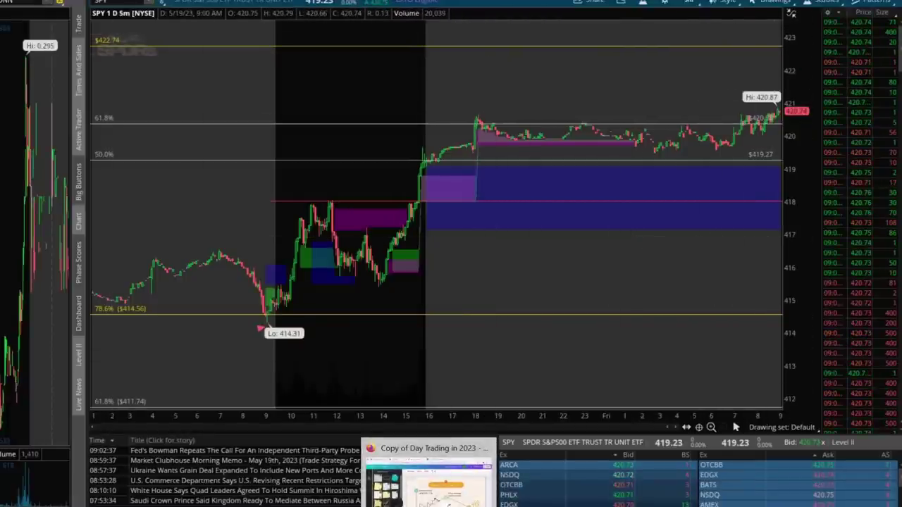
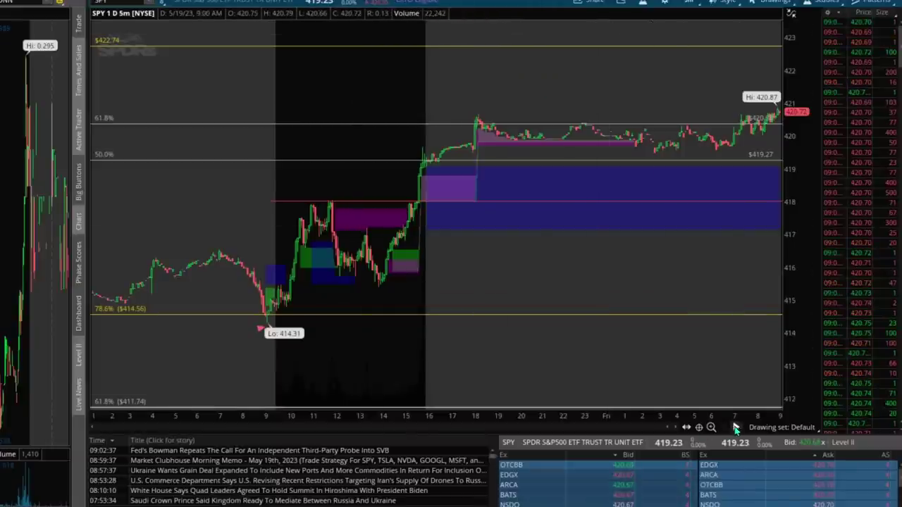
click(735, 427)
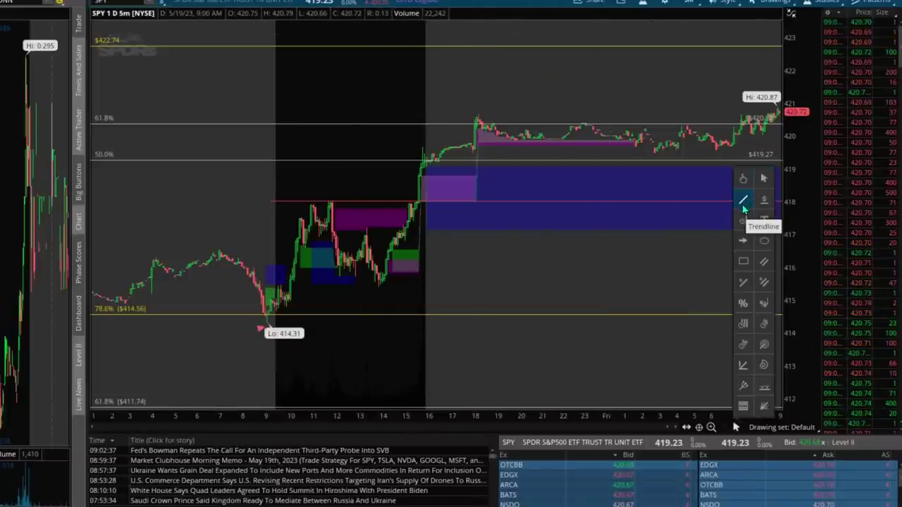
click(743, 200)
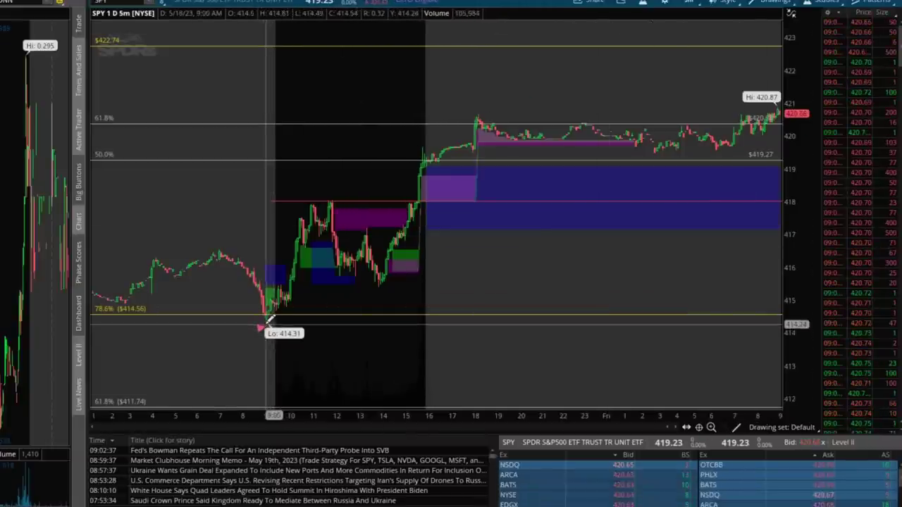
click(264, 324)
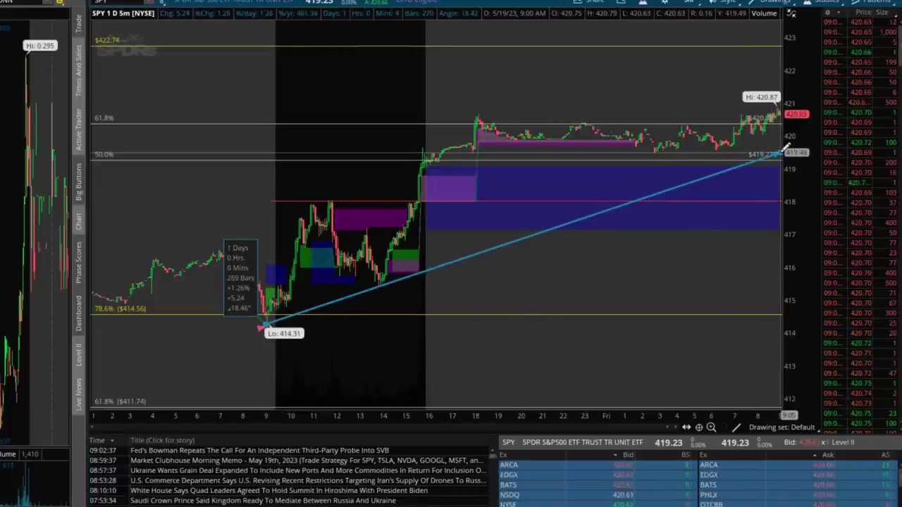
click(783, 151)
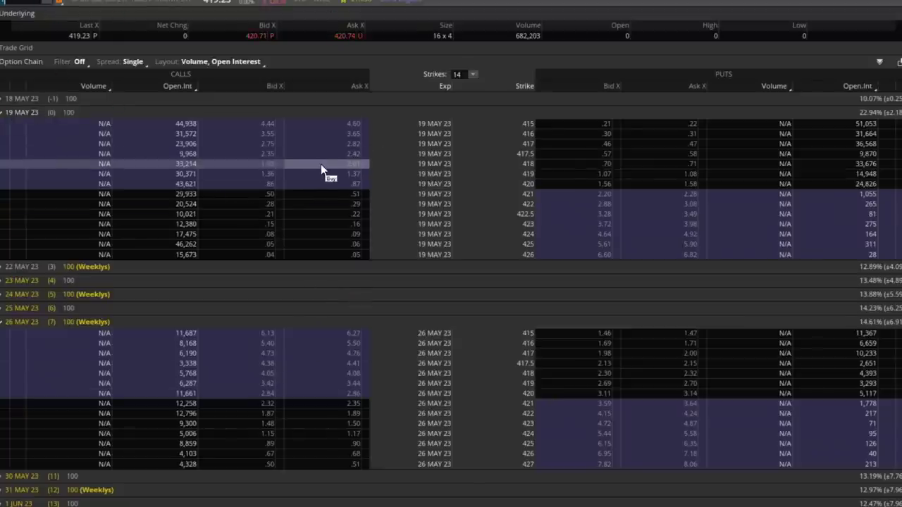
- Expand the 23 MAY 23 expiration in SPY's option chain and collapse the 19 MAY 23 expiration to review its contracts
click(11, 283)
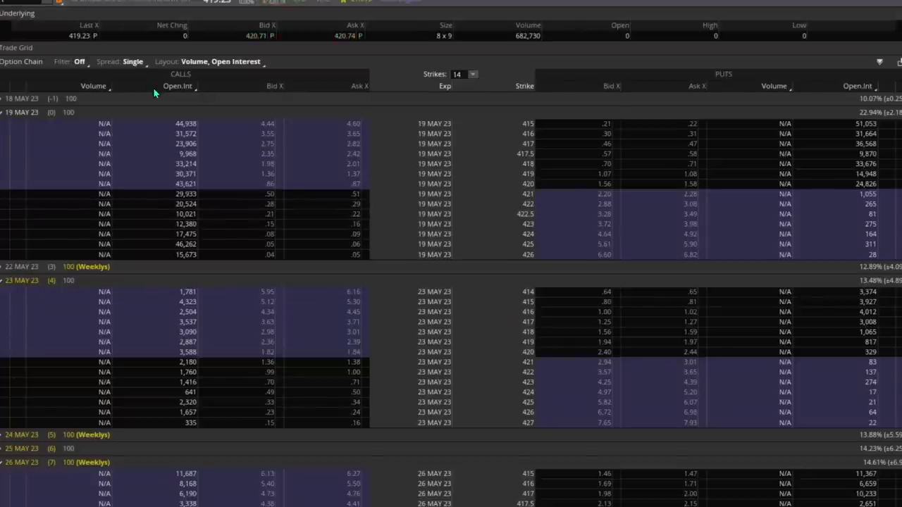
click(3, 114)
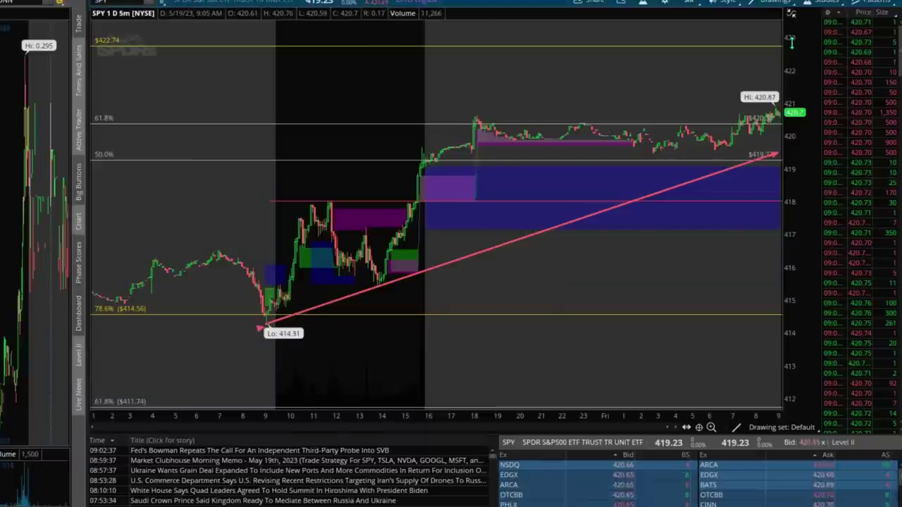
- Expand the 22 MAY 23 weekly and 19 MAY 23 expirations in SPY's option chain to compare their call and put prices
drag(793, 73, 793, 88)
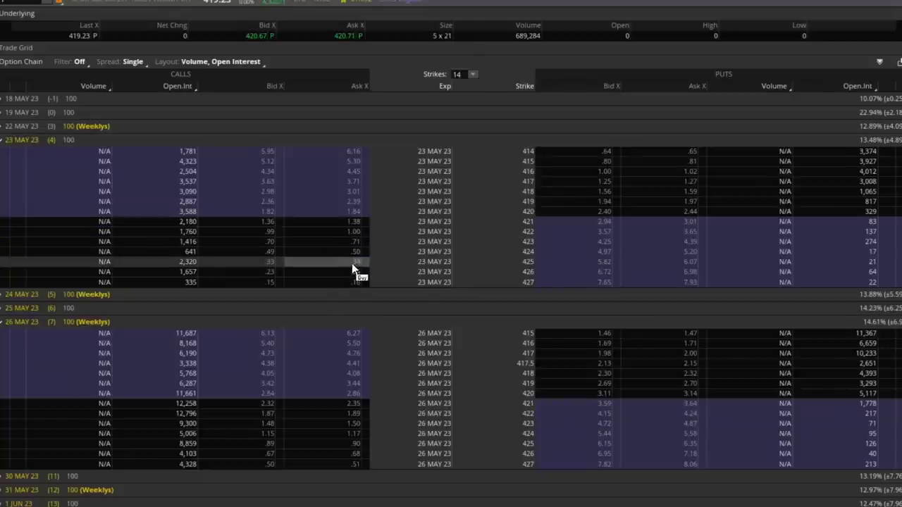
click(14, 129)
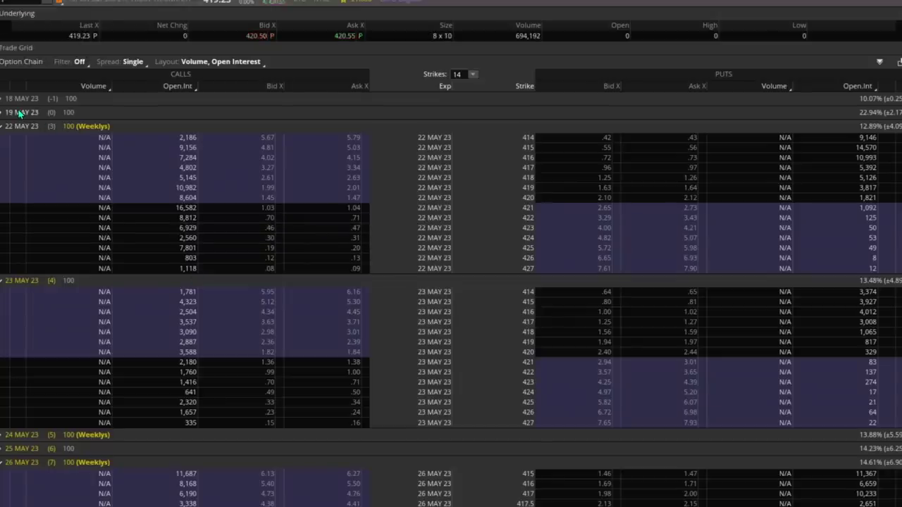
click(20, 112)
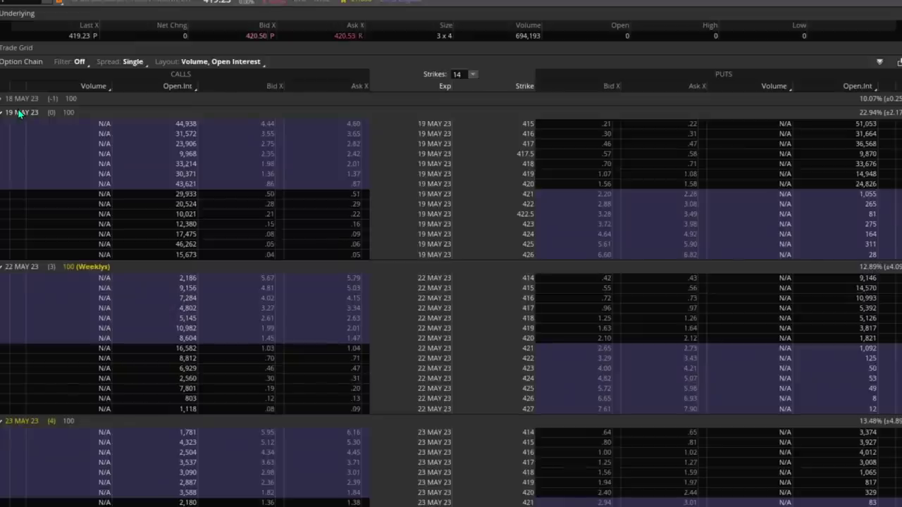